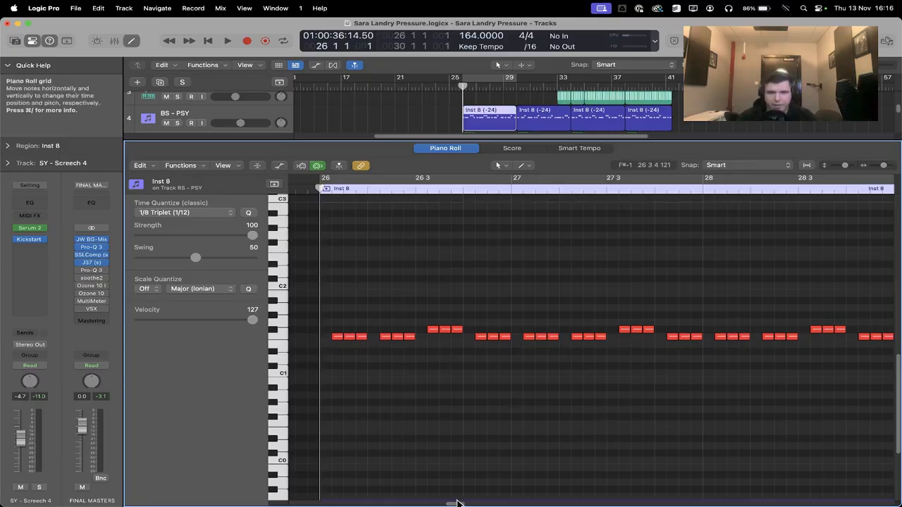
Close the piano roll and open the Serum 2 instrument on the BS - PSY track.
{"action": "scroll", "coordinate": [455, 504], "scroll_direction": "right", "scroll_amount": 2}
{"action": "key", "text": "x"}
{"action": "key", "text": "x"}
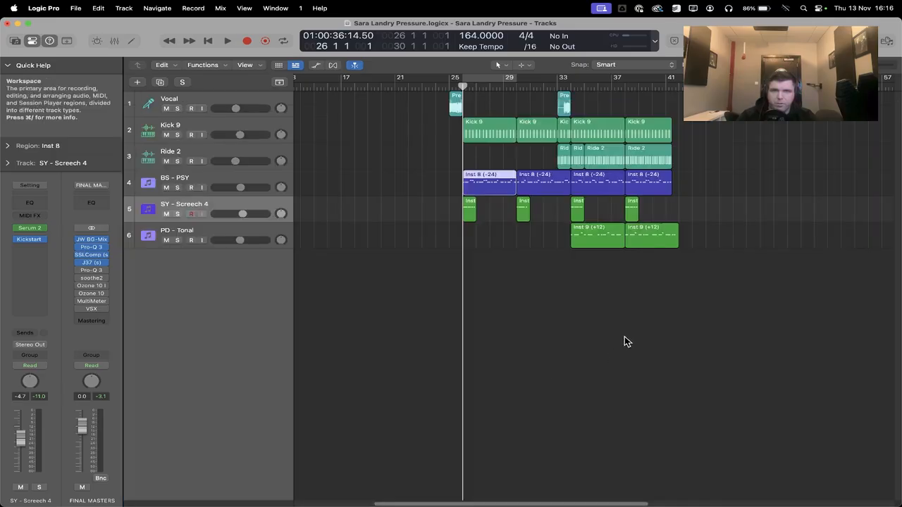
{"action": "left_click", "coordinate": [231, 178]}
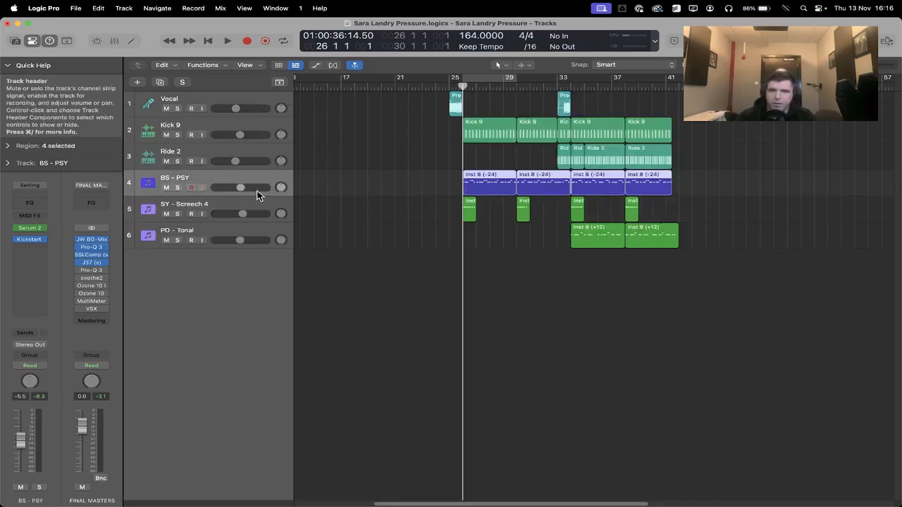
{"action": "left_click", "coordinate": [29, 227]}
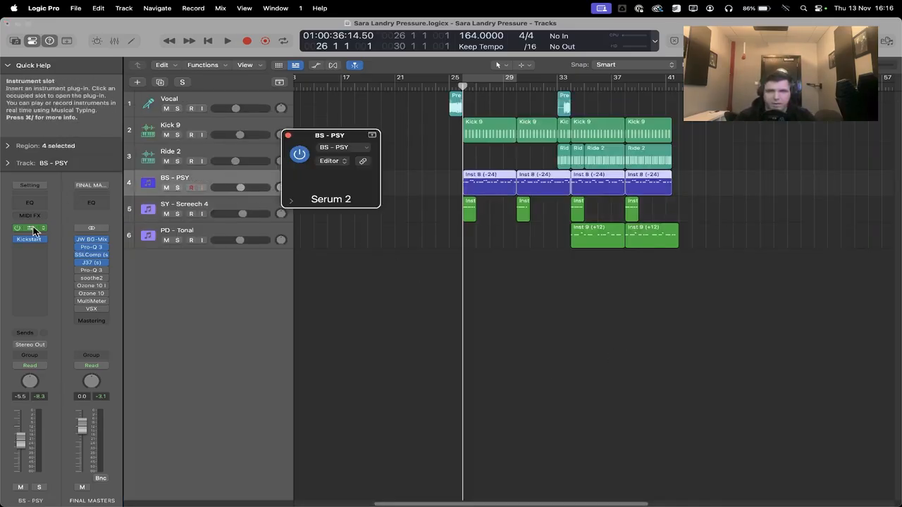
Look through the bass presets in the Groove Selective Warehouse Techno Vol 1 bank, keeping the BS - PSY preset loaded.
{"action": "left_click", "coordinate": [495, 121]}
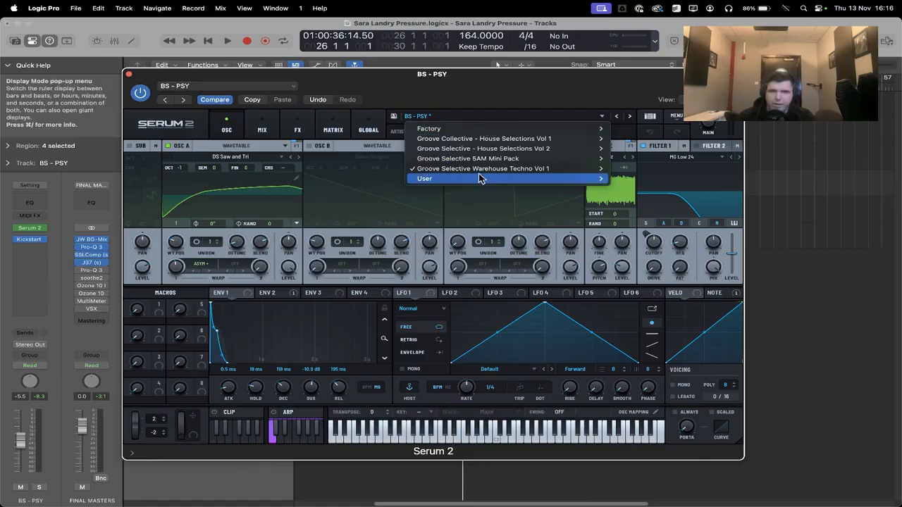
{"action": "mouse_move", "coordinate": [480, 172]}
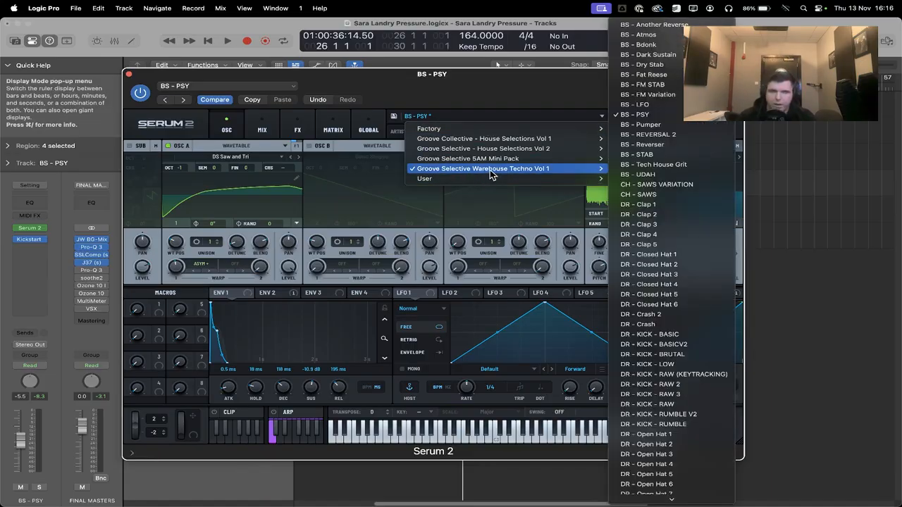
{"action": "left_click", "coordinate": [496, 116]}
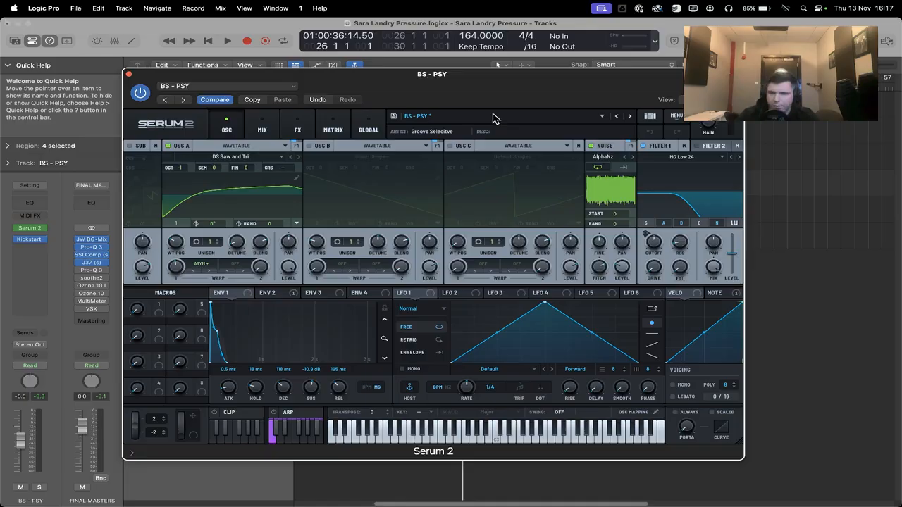
{"action": "left_click_drag", "start_coordinate": [210, 200], "coordinate": [237, 200]}
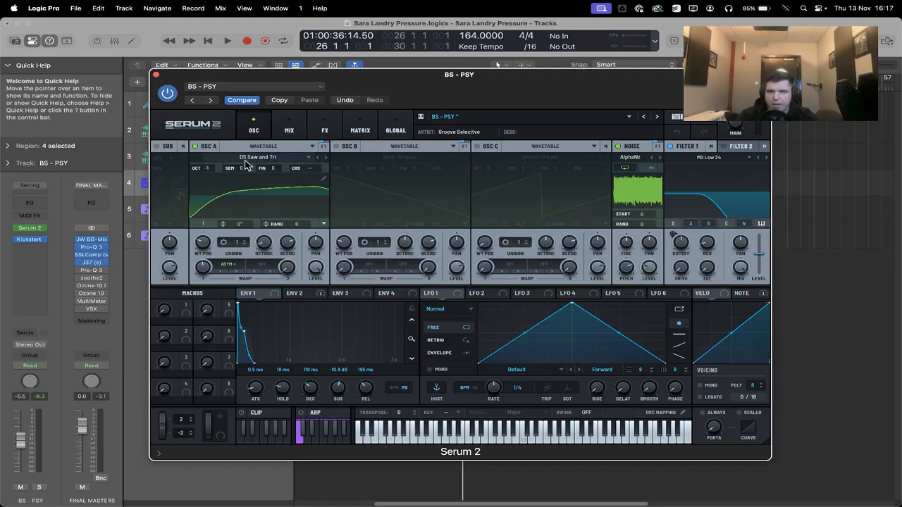
Choose the Analog wavetable DS Saw and Tri for oscillator A and set its first warp mode to Asym +.
{"action": "left_click", "coordinate": [272, 160]}
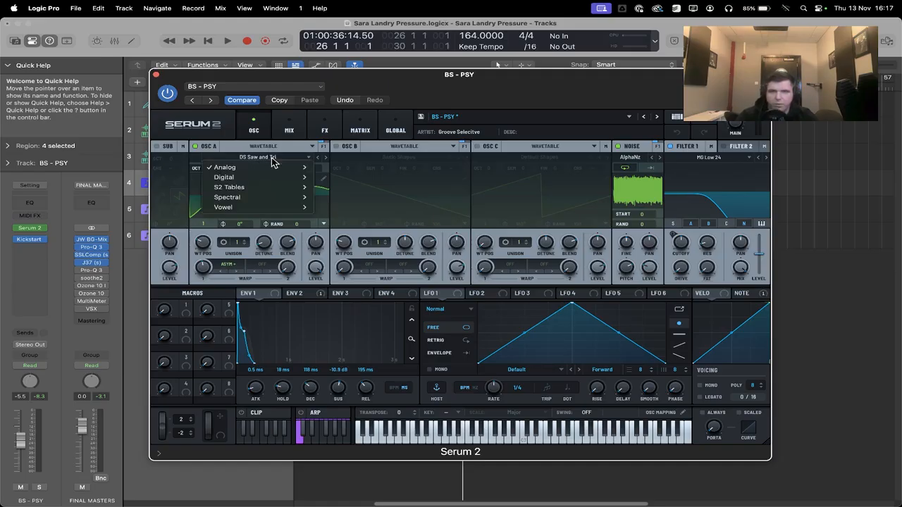
{"action": "mouse_move", "coordinate": [247, 173]}
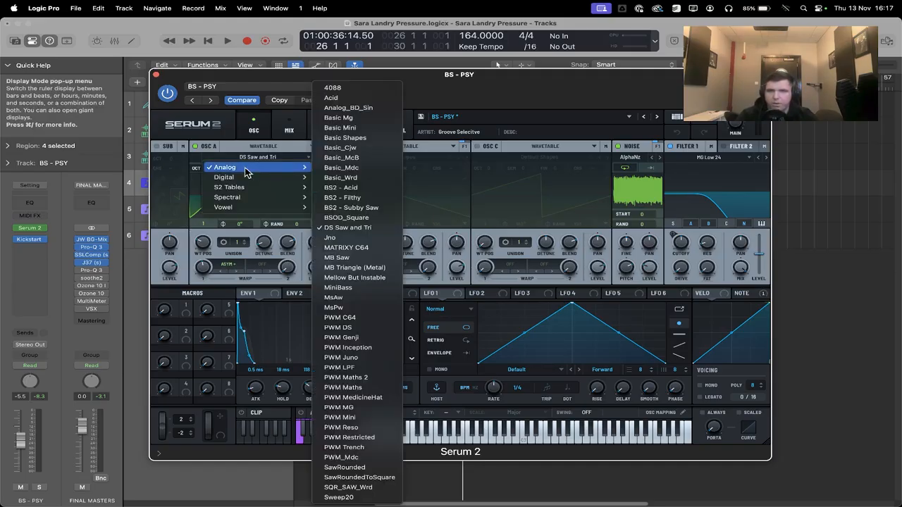
{"action": "left_click", "coordinate": [360, 229]}
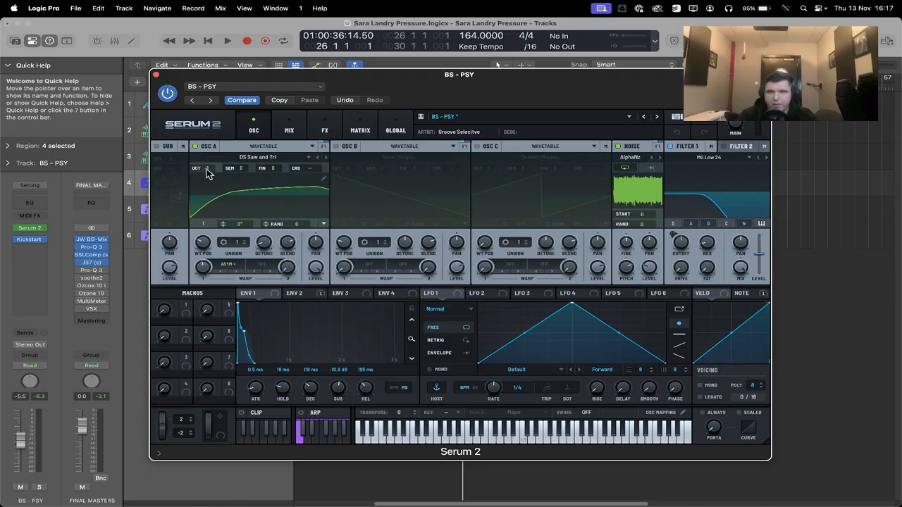
{"action": "left_click", "coordinate": [229, 268]}
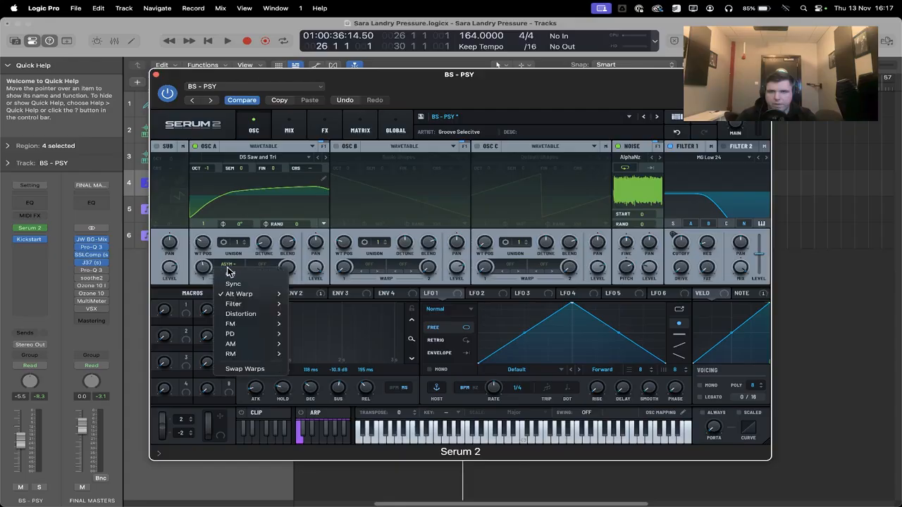
{"action": "mouse_move", "coordinate": [238, 294]}
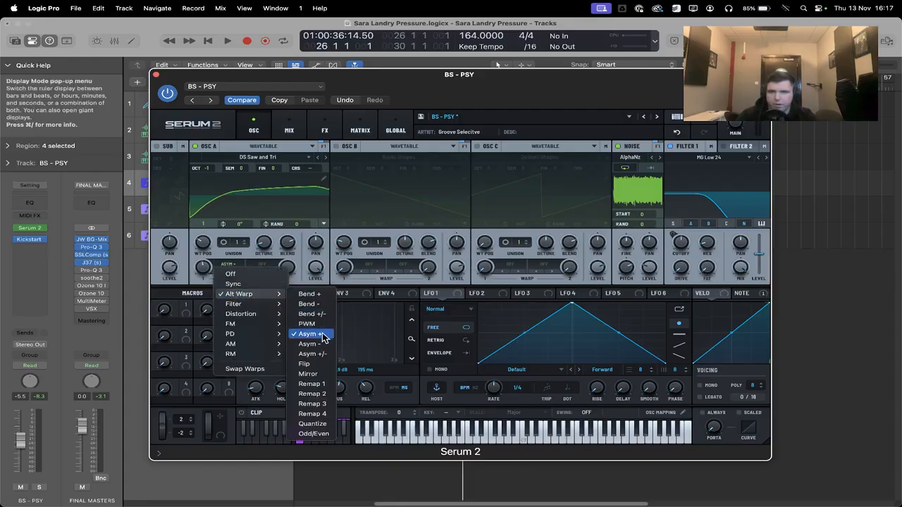
{"action": "left_click", "coordinate": [323, 337]}
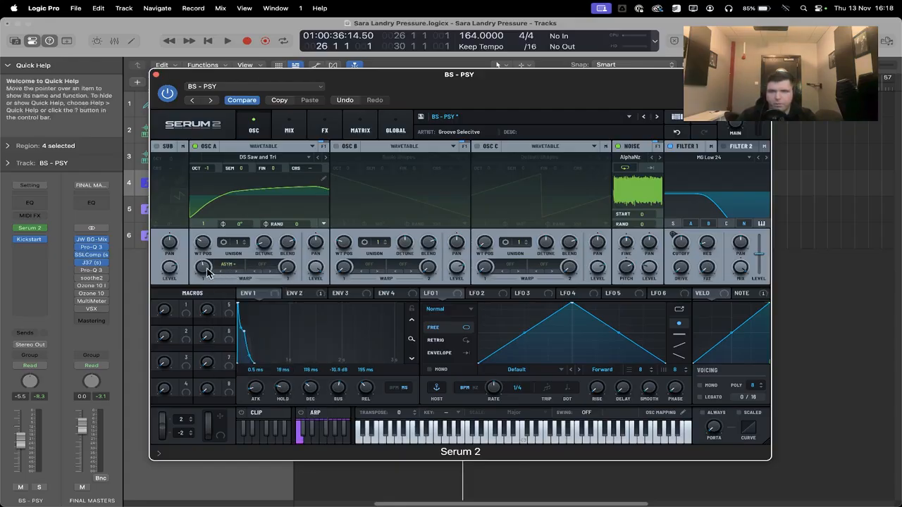
Choose the Analog noise sample AlphaNz for the noise oscillator.
{"action": "left_click", "coordinate": [631, 158]}
{"action": "mouse_move", "coordinate": [639, 173]}
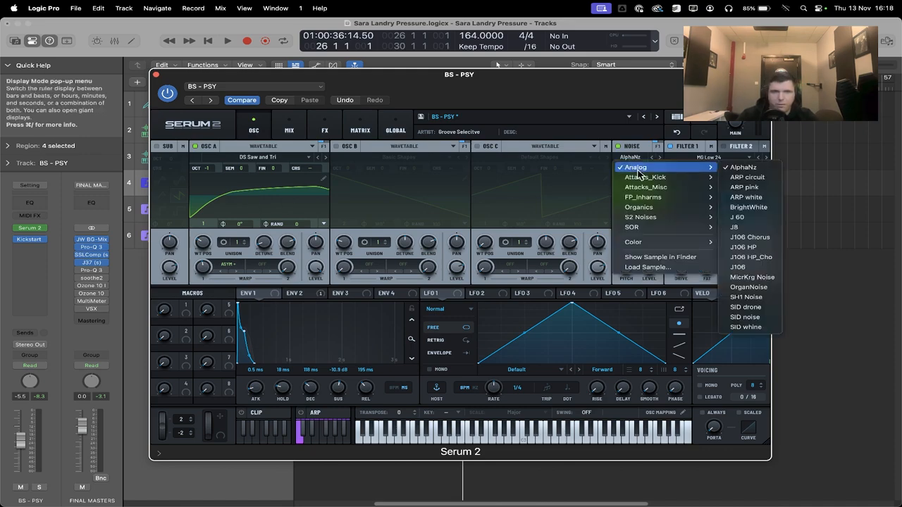
{"action": "left_click", "coordinate": [753, 169]}
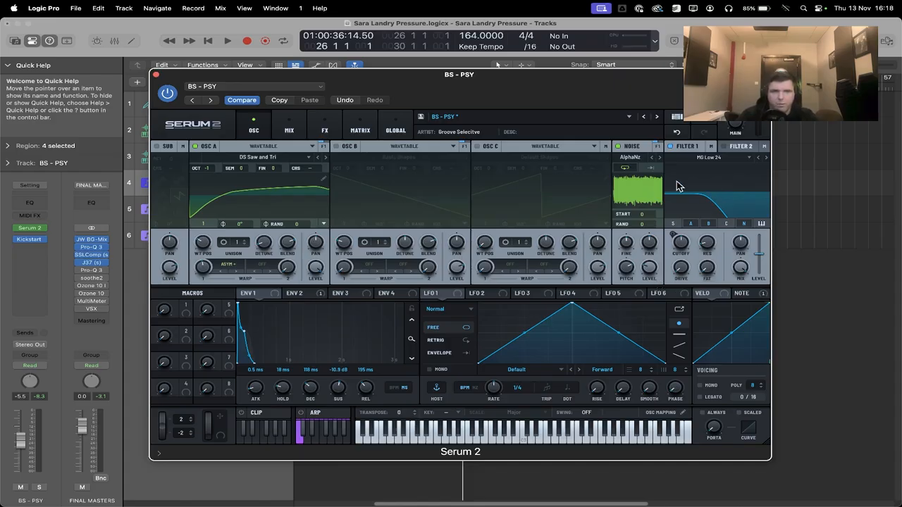
Display envelope 2 and assign it to the Filter 1 cutoff.
{"action": "mouse_move", "coordinate": [689, 251]}
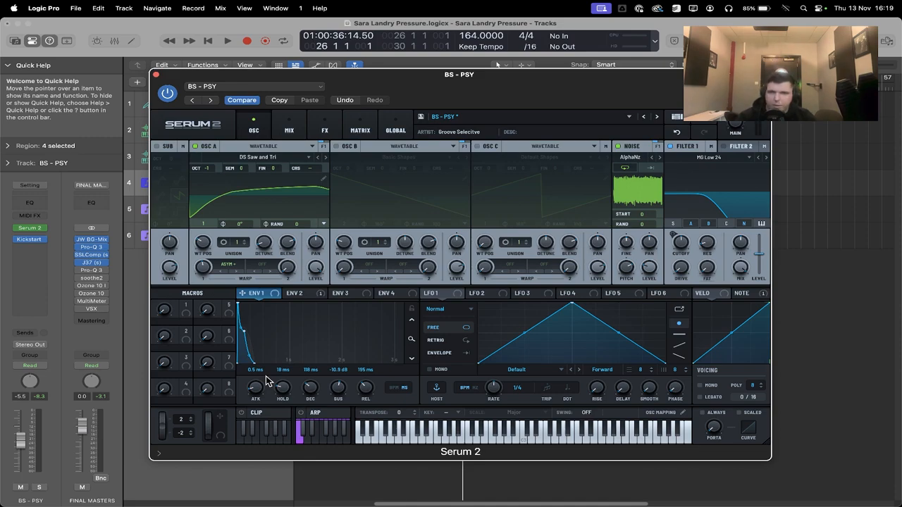
{"action": "left_click", "coordinate": [302, 293]}
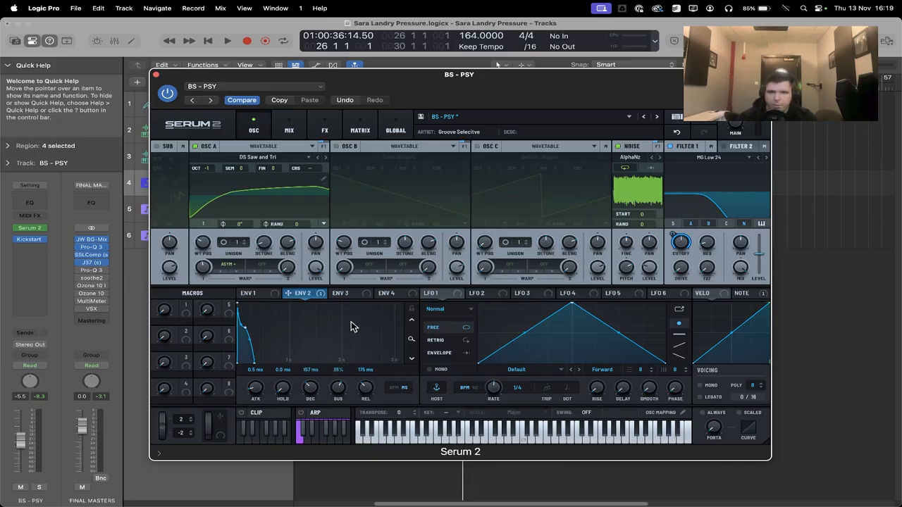
{"action": "left_click_drag", "start_coordinate": [289, 293], "coordinate": [679, 255]}
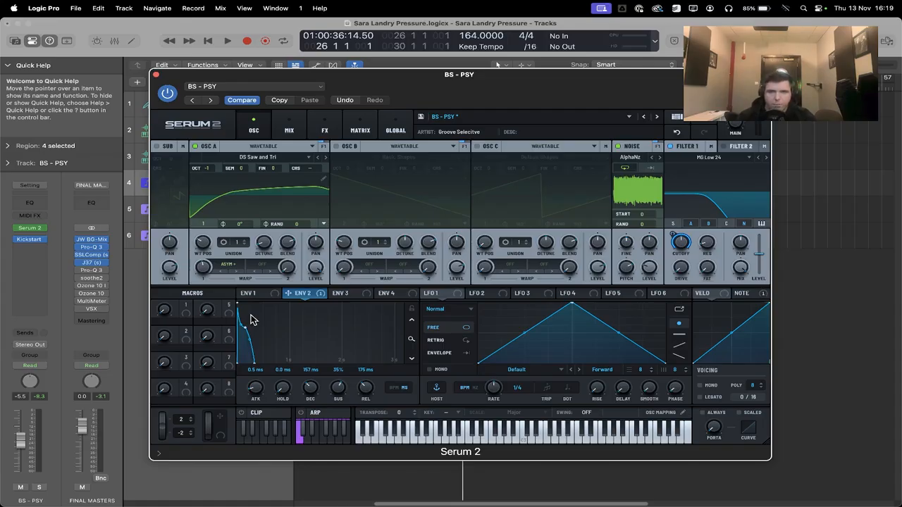
Examine the bass patch's effects chain from distortion and delay through compressor, hyper/dimension, equalizer and filter.
{"action": "left_click", "coordinate": [289, 129]}
{"action": "left_click", "coordinate": [323, 128]}
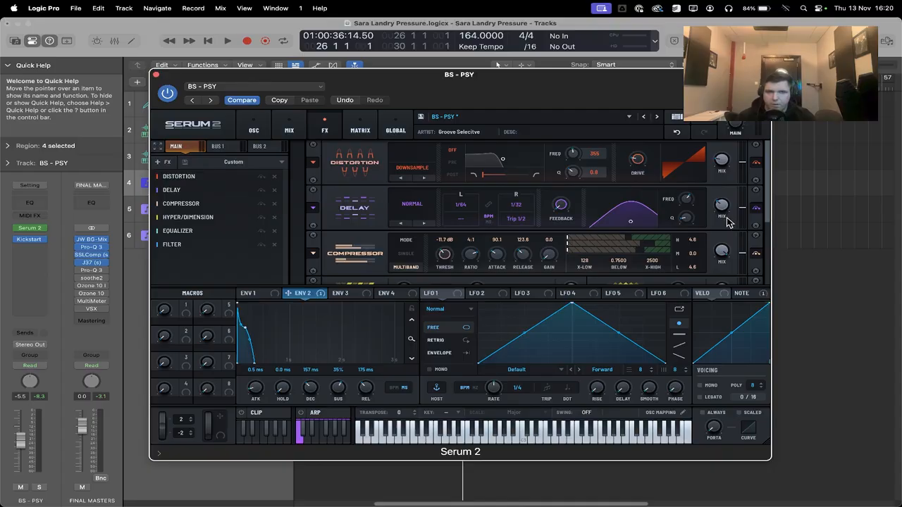
{"action": "scroll", "coordinate": [727, 217], "scroll_direction": "down", "scroll_amount": 2}
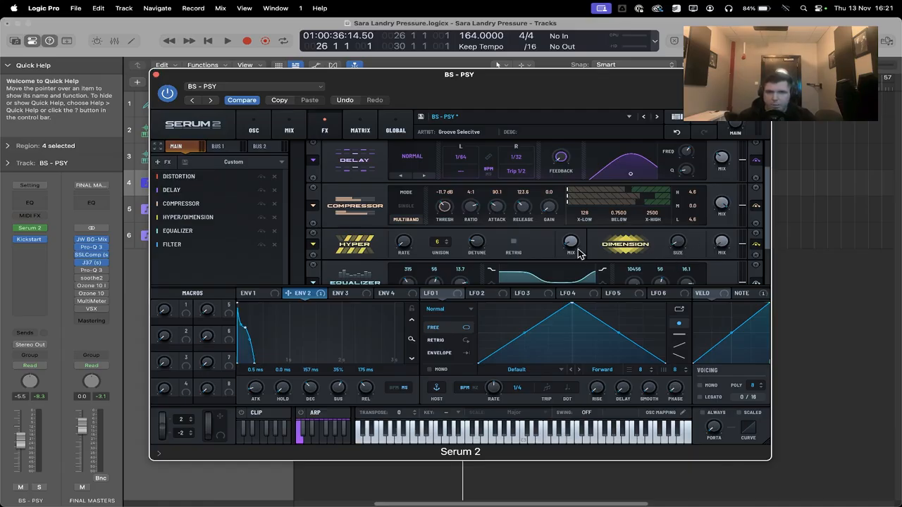
{"action": "mouse_move", "coordinate": [578, 253]}
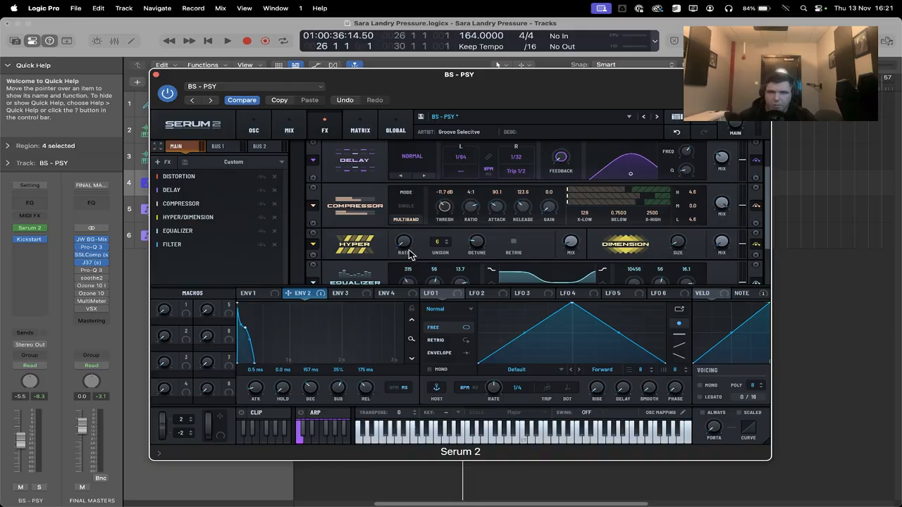
{"action": "mouse_move", "coordinate": [476, 253]}
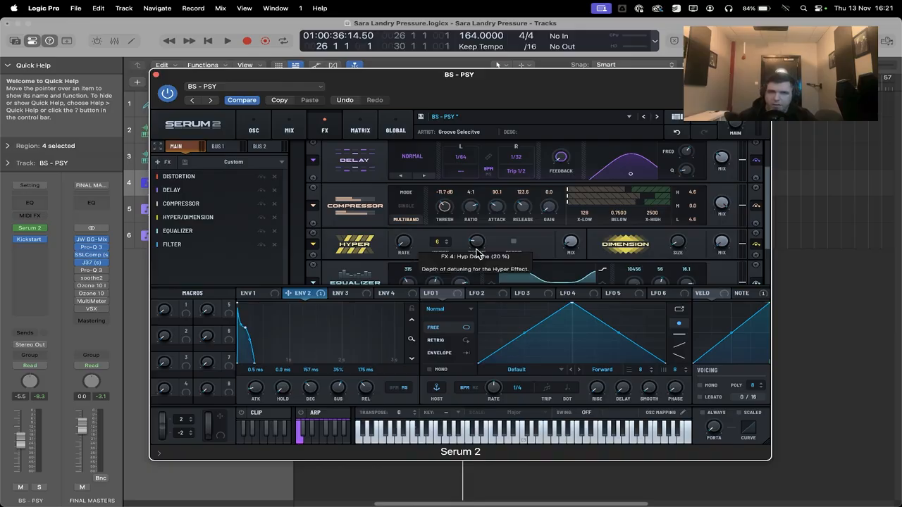
{"action": "scroll", "coordinate": [545, 249], "scroll_direction": "down", "scroll_amount": 3}
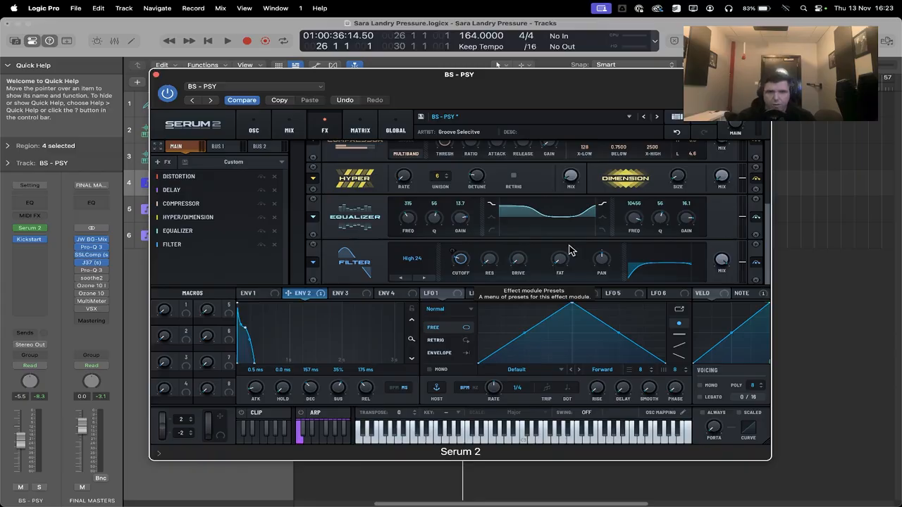
Close the bass instrument window and play the BS - PSY track in solo.
{"action": "left_click", "coordinate": [157, 77]}
{"action": "key", "text": "s"}
{"action": "key", "text": "space"}
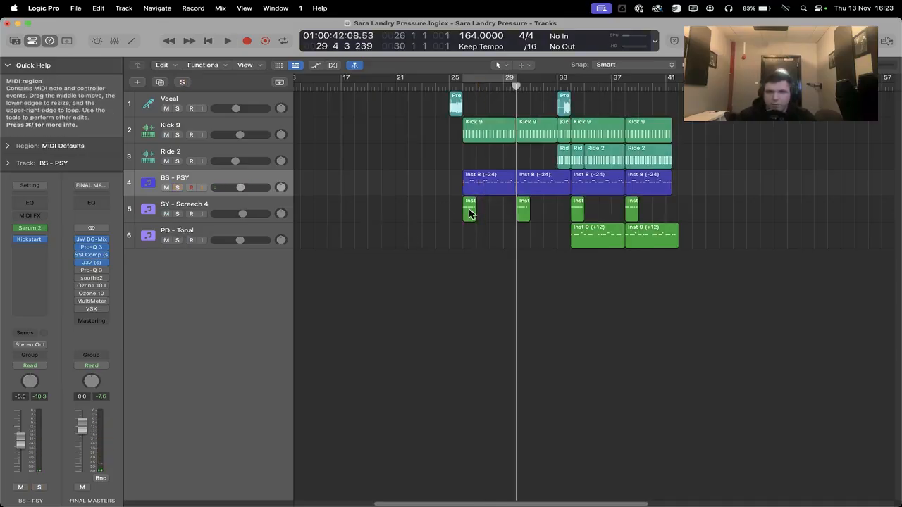
Inspect the note pattern of the first SY - Screech 4 region in the piano roll, closing the editor when done.
{"action": "left_click", "coordinate": [469, 211]}
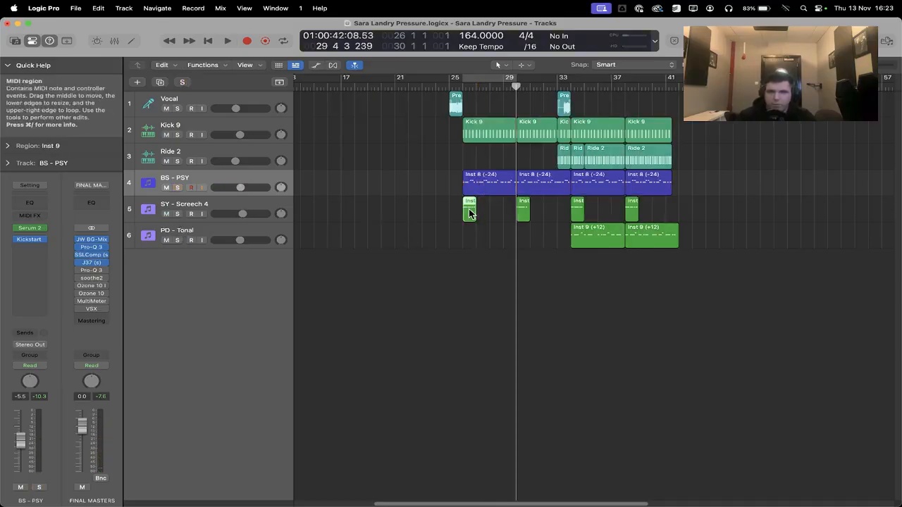
{"action": "double_click", "coordinate": [469, 211]}
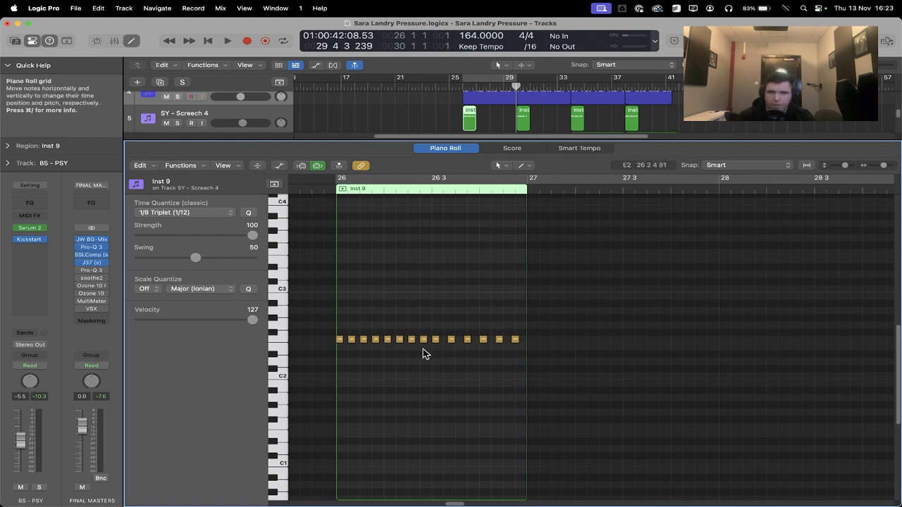
{"action": "key", "text": "x"}
{"action": "key", "text": "x"}
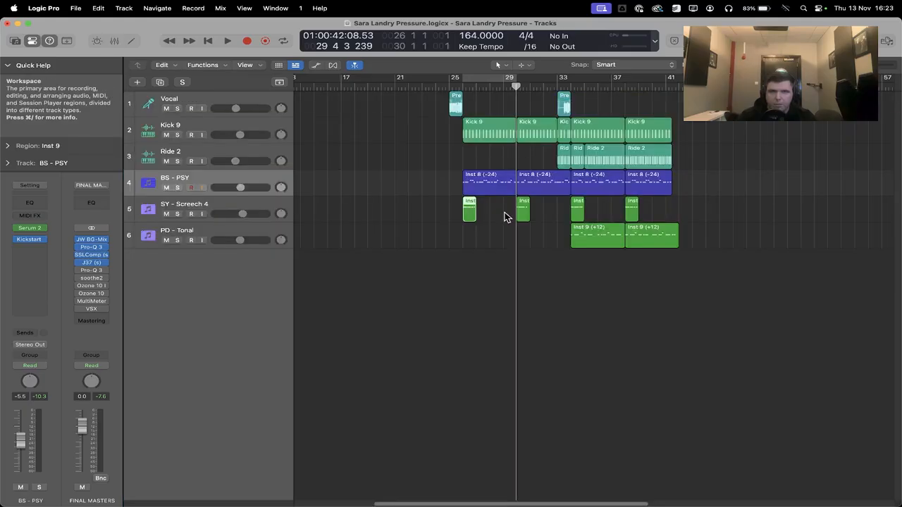
Open the Serum 2 instrument on the SY - Screech 4 track.
{"action": "left_click", "coordinate": [505, 213]}
{"action": "left_click", "coordinate": [191, 215]}
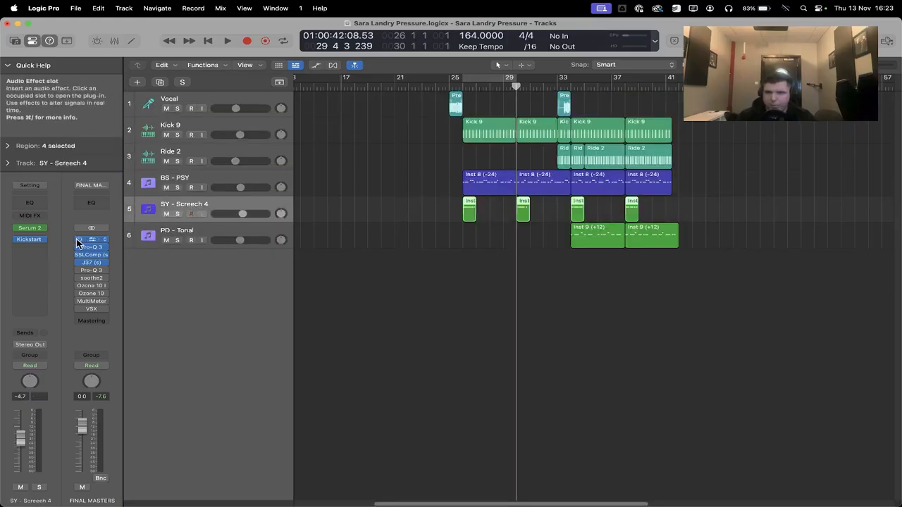
{"action": "left_click", "coordinate": [29, 228]}
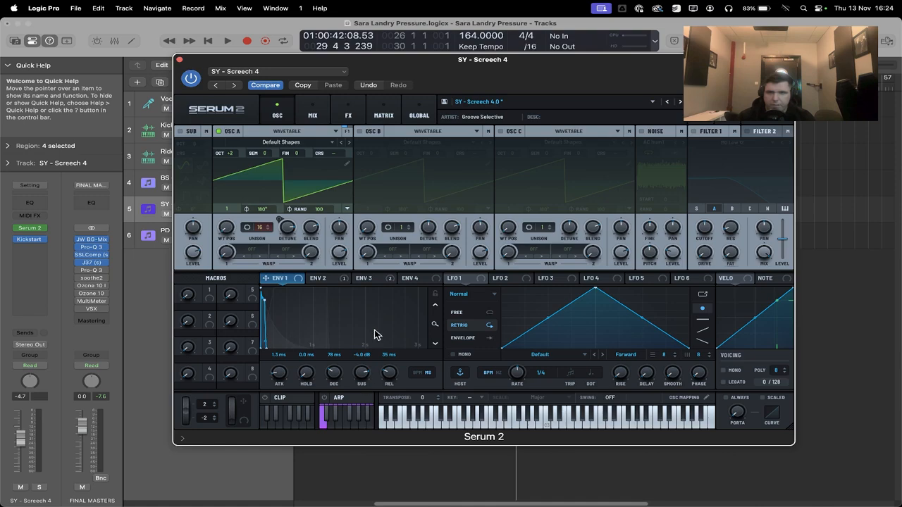
Assign envelope 2 to oscillator A's detune and display envelope 3.
{"action": "left_click", "coordinate": [318, 279]}
{"action": "left_click_drag", "start_coordinate": [315, 282], "coordinate": [290, 229]}
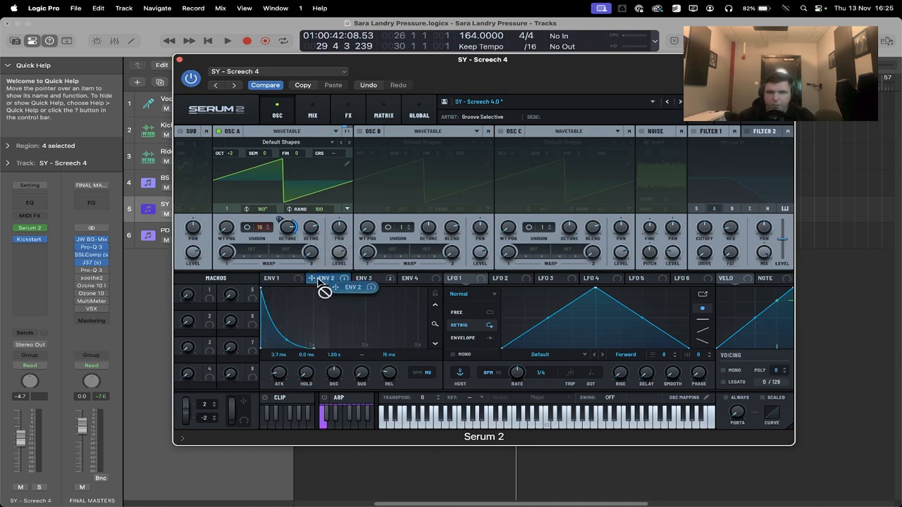
{"action": "left_click", "coordinate": [373, 280]}
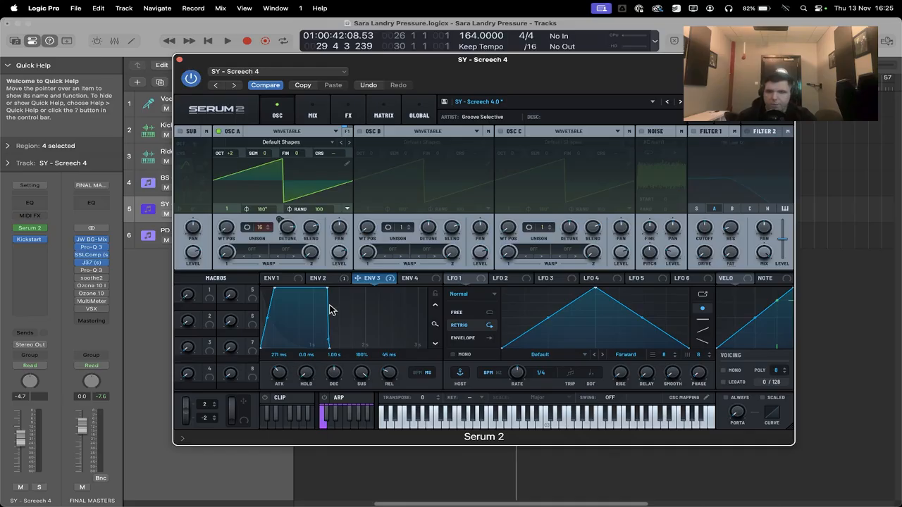
Set the distortion effect's Q to 1.0, review the effects down to the reverb, and close the instrument window.
{"action": "left_click", "coordinate": [362, 119]}
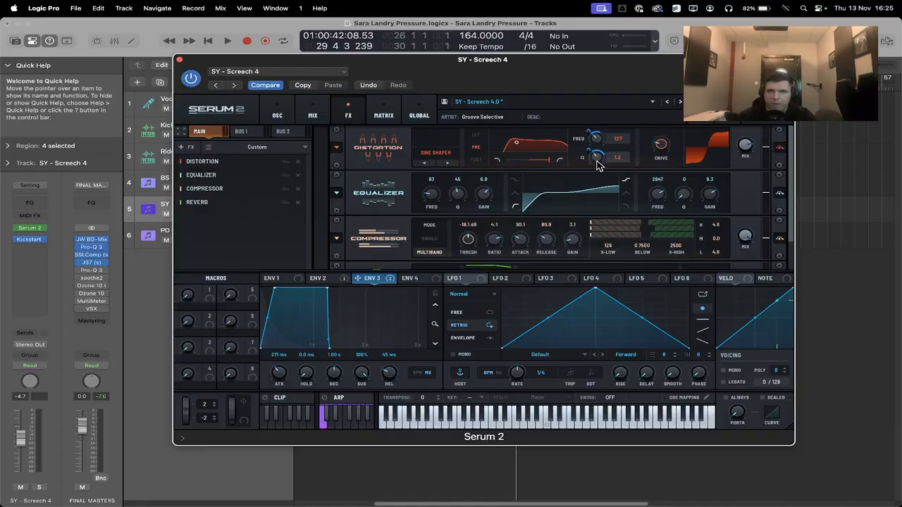
{"action": "mouse_move", "coordinate": [598, 162]}
{"action": "left_mouse_down"}
{"action": "mouse_move", "coordinate": [612, 122]}
{"action": "mouse_move", "coordinate": [598, 147]}
{"action": "left_mouse_up"}
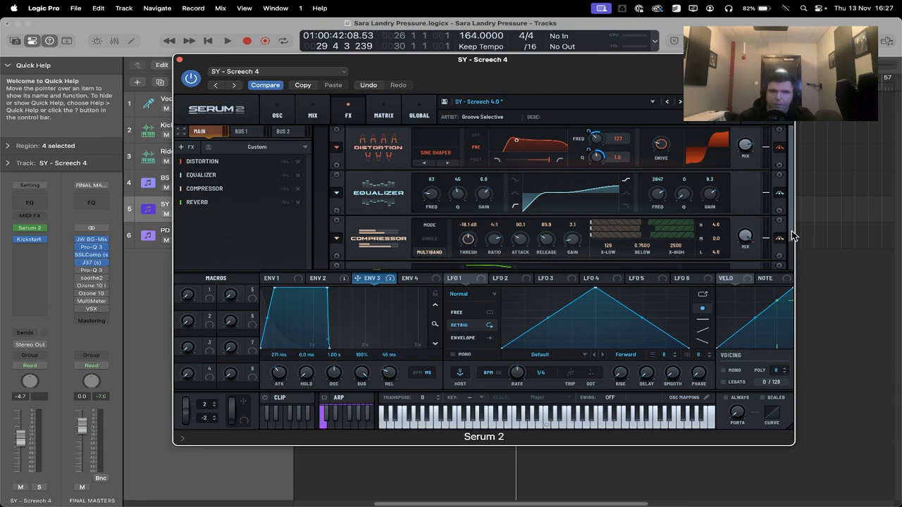
{"action": "left_click_drag", "start_coordinate": [791, 231], "coordinate": [792, 261]}
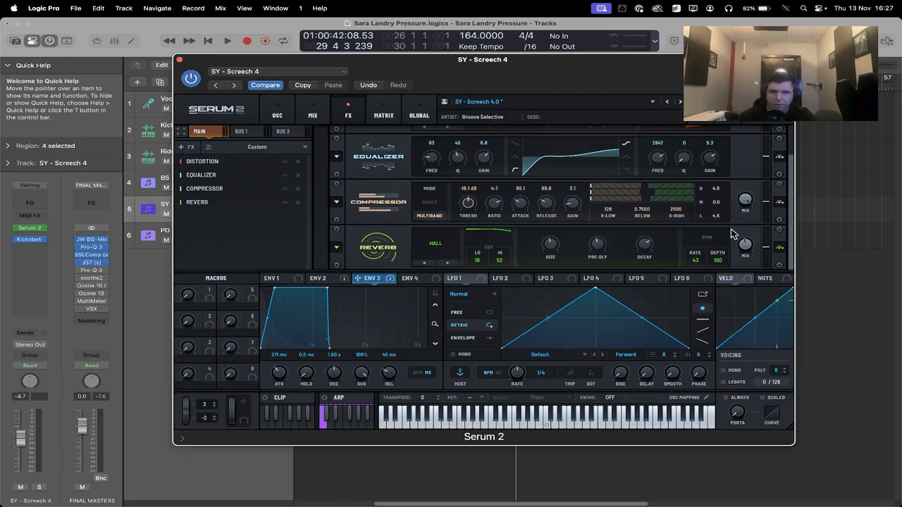
{"action": "left_click", "coordinate": [181, 59]}
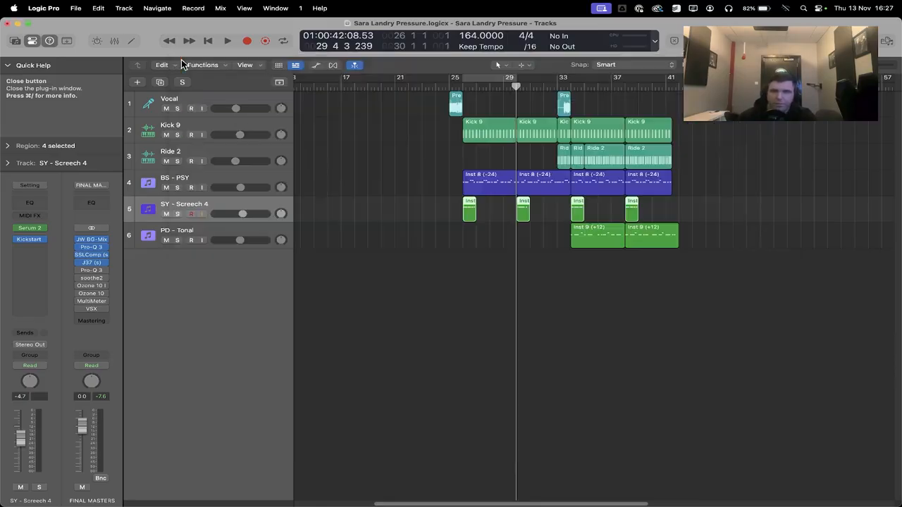
Move the playhead to bar 34 and open the first PD - Tonal region to inspect its note pattern.
{"action": "key", "text": "space"}
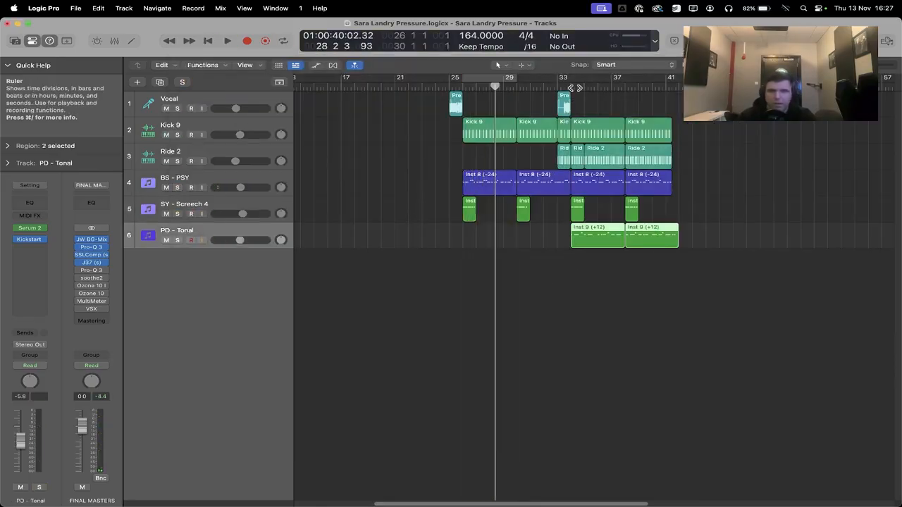
{"action": "left_click", "coordinate": [574, 88]}
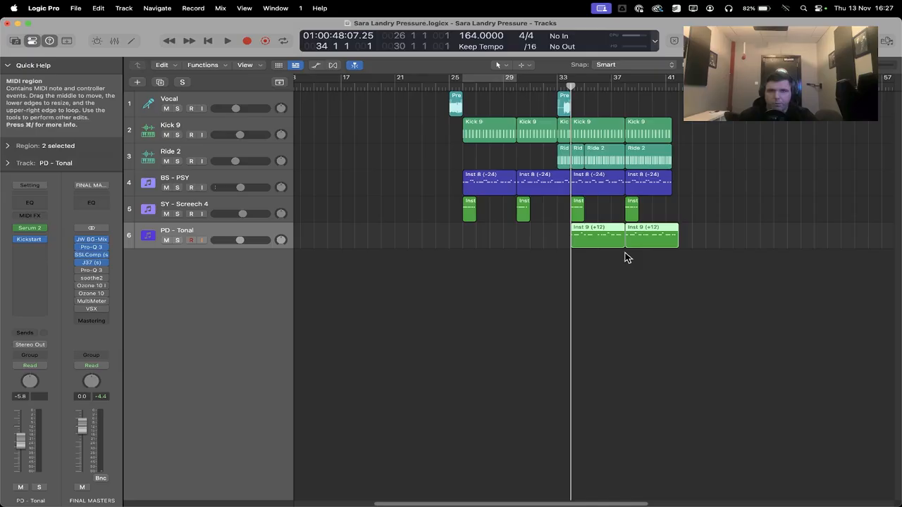
{"action": "double_click", "coordinate": [587, 236]}
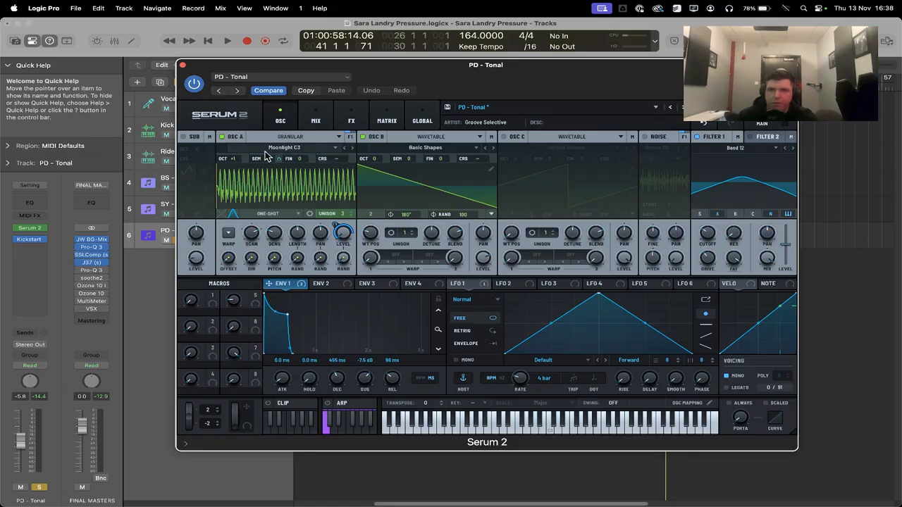
Review oscillator A's Granular type and its Moonlight C3 sample in the factory Synth category, keeping both selections.
{"action": "left_click", "coordinate": [303, 137]}
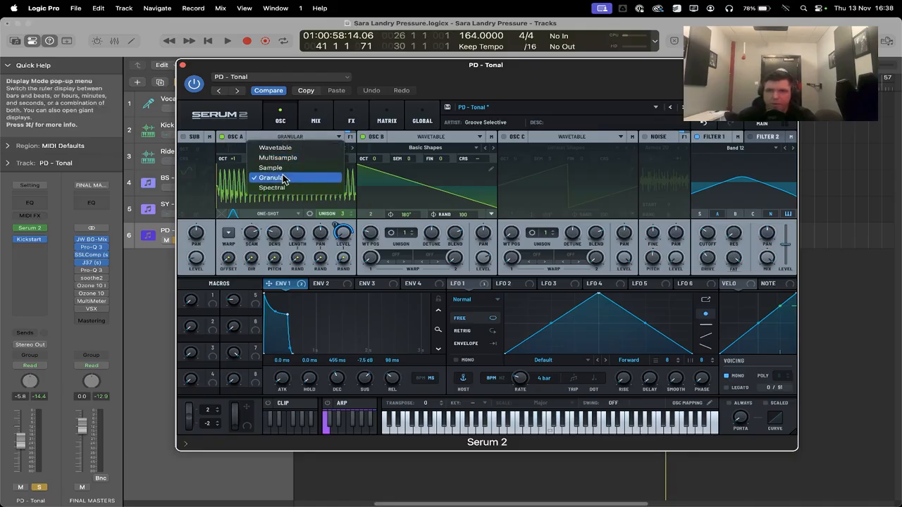
{"action": "left_click", "coordinate": [283, 179]}
{"action": "left_click", "coordinate": [285, 147]}
{"action": "mouse_move", "coordinate": [275, 158]}
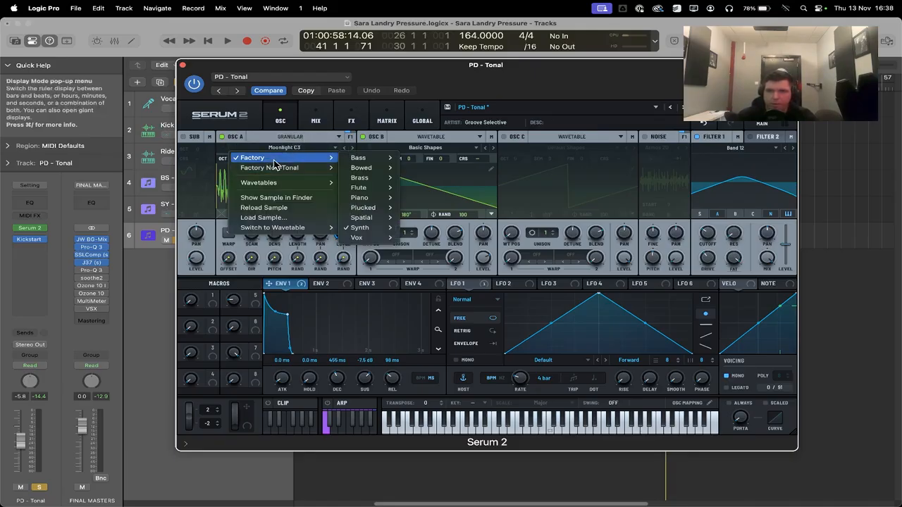
{"action": "mouse_move", "coordinate": [359, 226]}
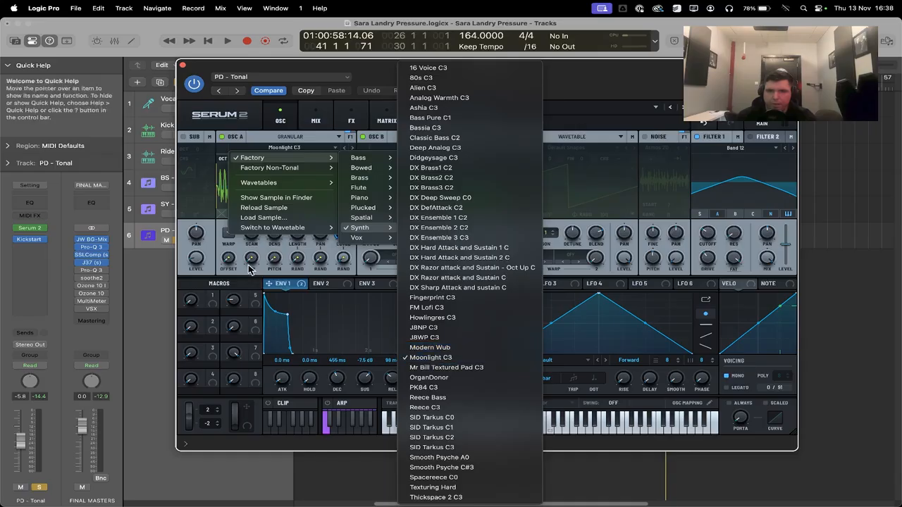
{"action": "left_click", "coordinate": [269, 288]}
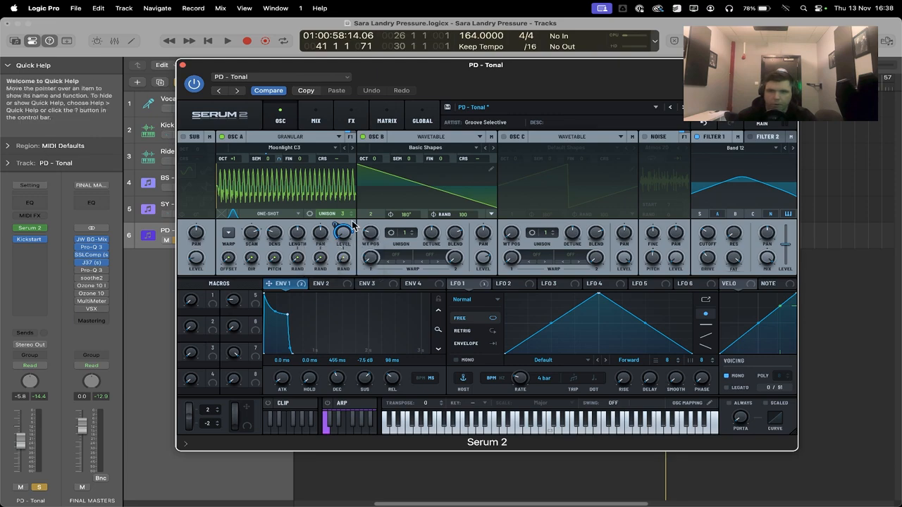
Review oscillator B's Basic Shapes wavetable in the Analog category, keeping it selected.
{"action": "left_click", "coordinate": [425, 148]}
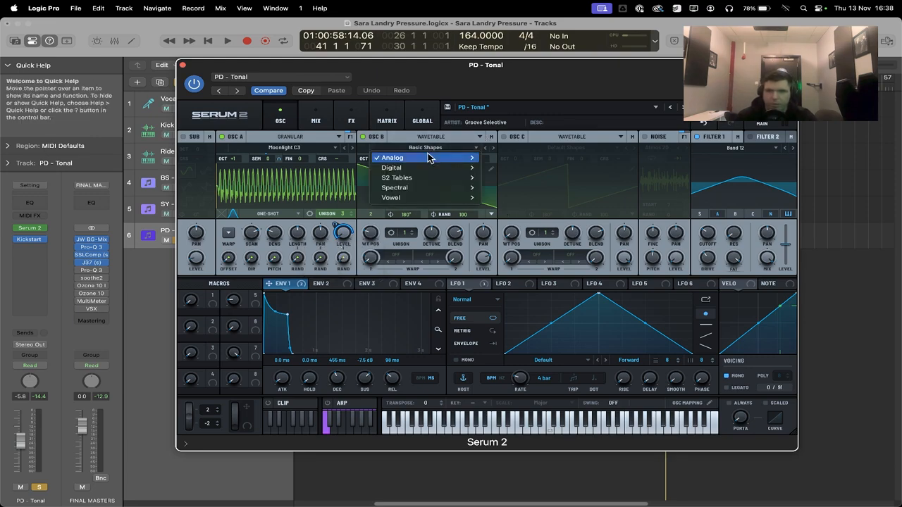
{"action": "mouse_move", "coordinate": [418, 163]}
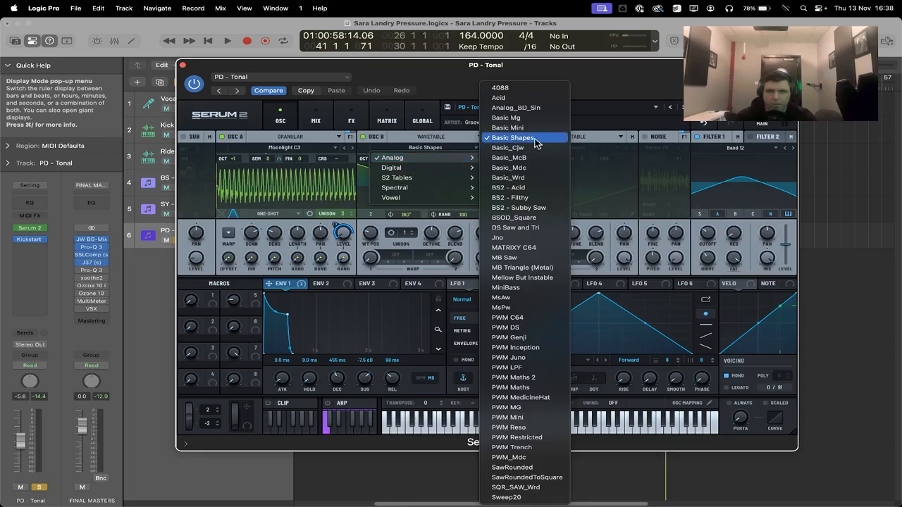
{"action": "left_click", "coordinate": [486, 139]}
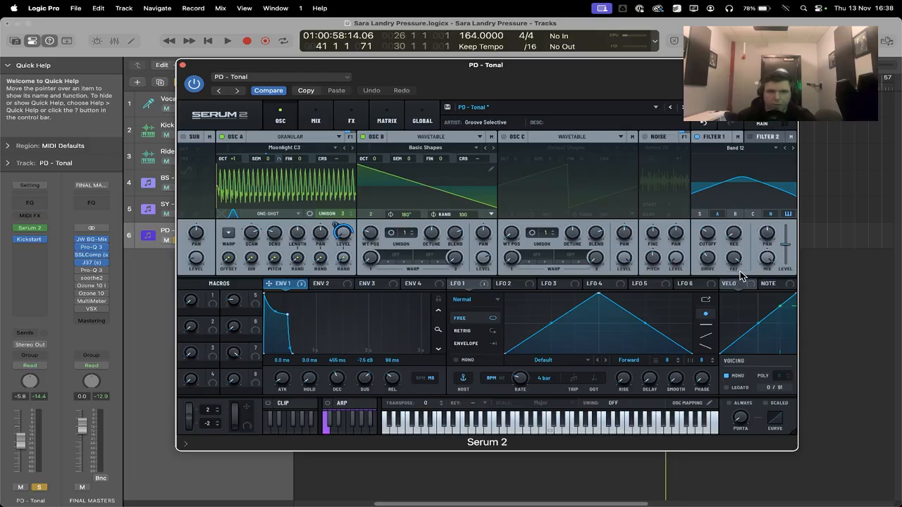
Examine filter 1's source routing and the envelope 1 and LFO 1 assignments in the modulation matrix.
{"action": "left_click", "coordinate": [717, 215]}
{"action": "left_click", "coordinate": [788, 215]}
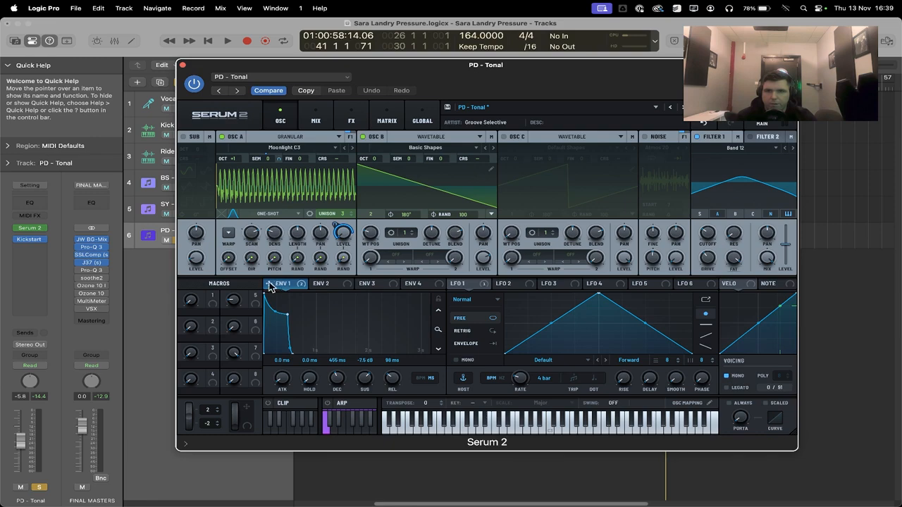
{"action": "mouse_move", "coordinate": [269, 285]}
{"action": "left_mouse_down"}
{"action": "mouse_move", "coordinate": [340, 246]}
{"action": "mouse_move", "coordinate": [278, 256]}
{"action": "mouse_move", "coordinate": [268, 162]}
{"action": "mouse_move", "coordinate": [275, 289]}
{"action": "left_mouse_up"}
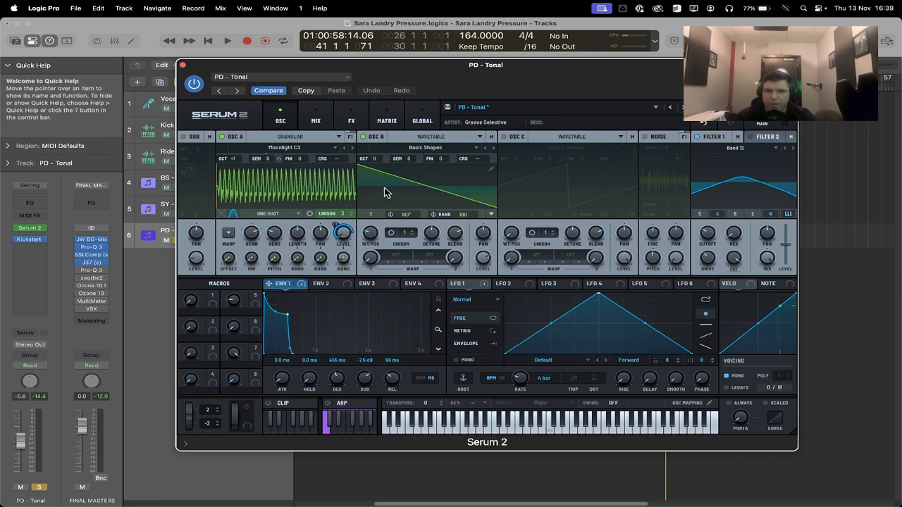
{"action": "left_click", "coordinate": [386, 122]}
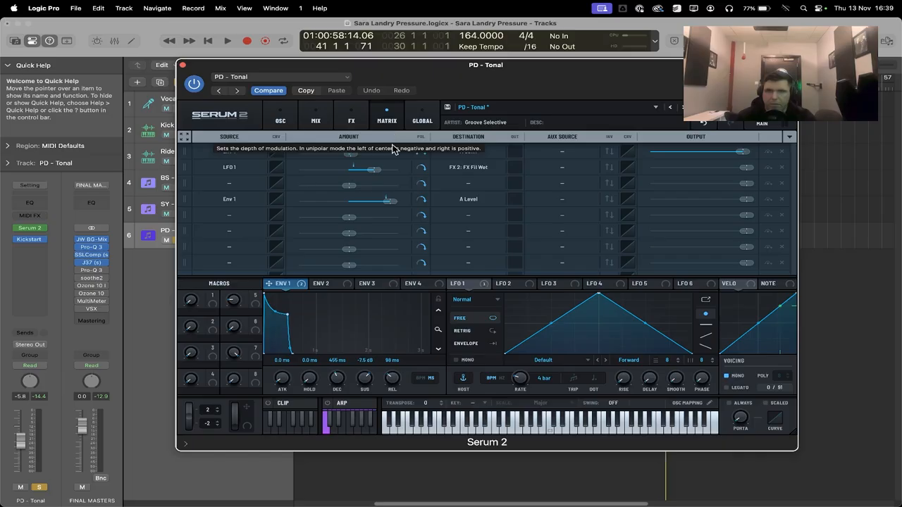
Review the PD - Tonal effects chain from distortion through Hyper/Dimension, and close the instrument window.
{"action": "left_click", "coordinate": [351, 118]}
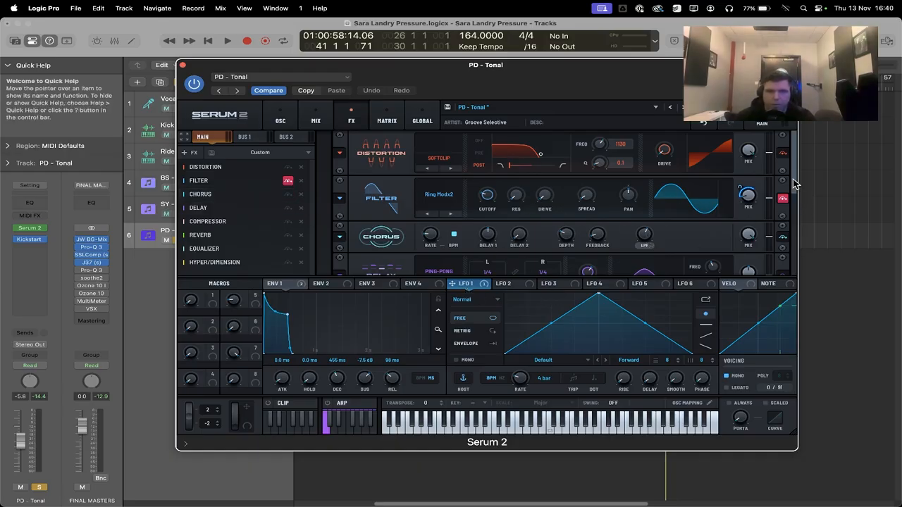
{"action": "left_click_drag", "start_coordinate": [792, 185], "coordinate": [799, 221]}
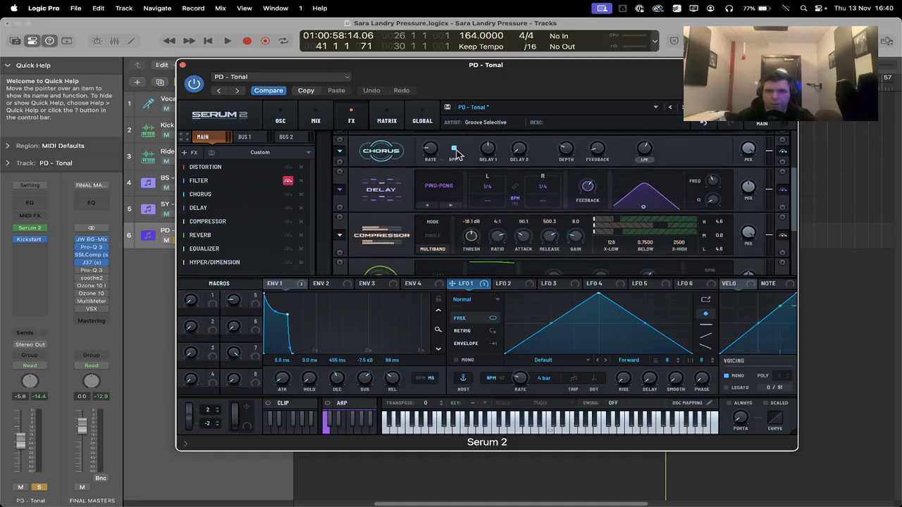
{"action": "left_click", "coordinate": [455, 150]}
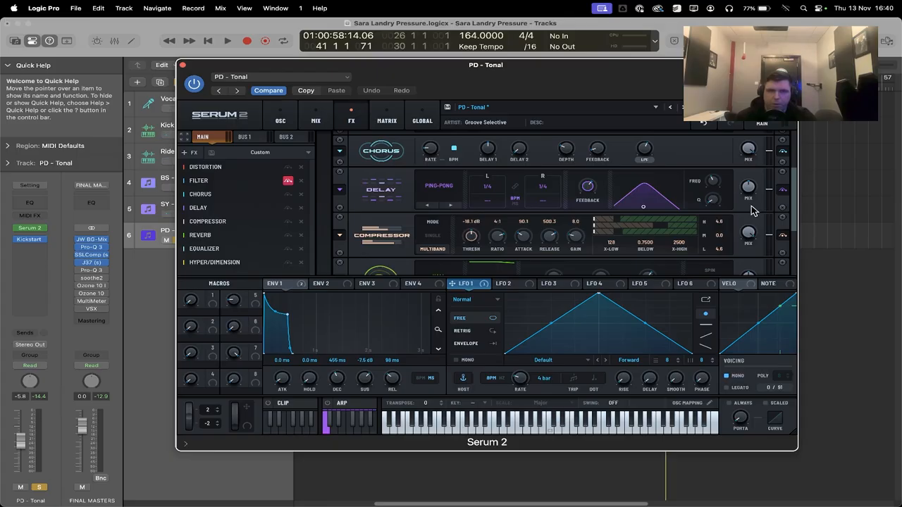
{"action": "left_click_drag", "start_coordinate": [794, 202], "coordinate": [794, 234]}
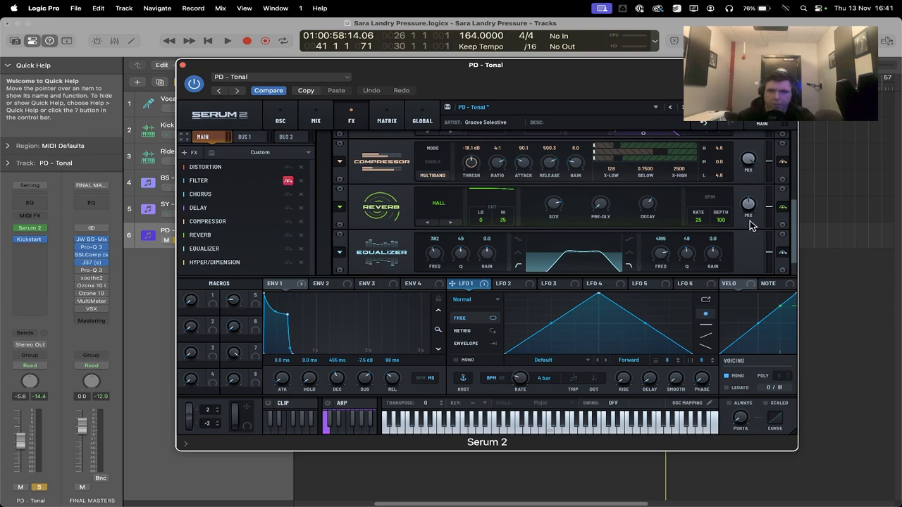
{"action": "scroll", "coordinate": [791, 230], "scroll_direction": "down", "scroll_amount": 2}
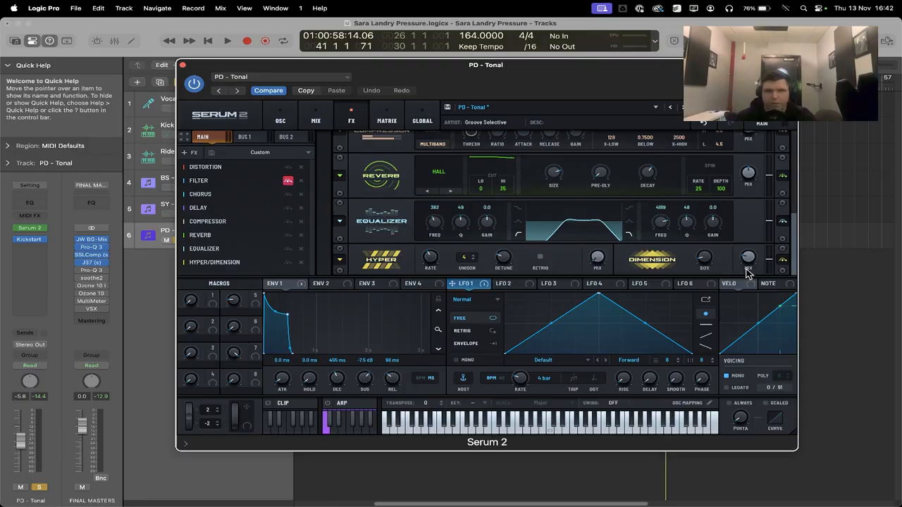
{"action": "left_click", "coordinate": [182, 65]}
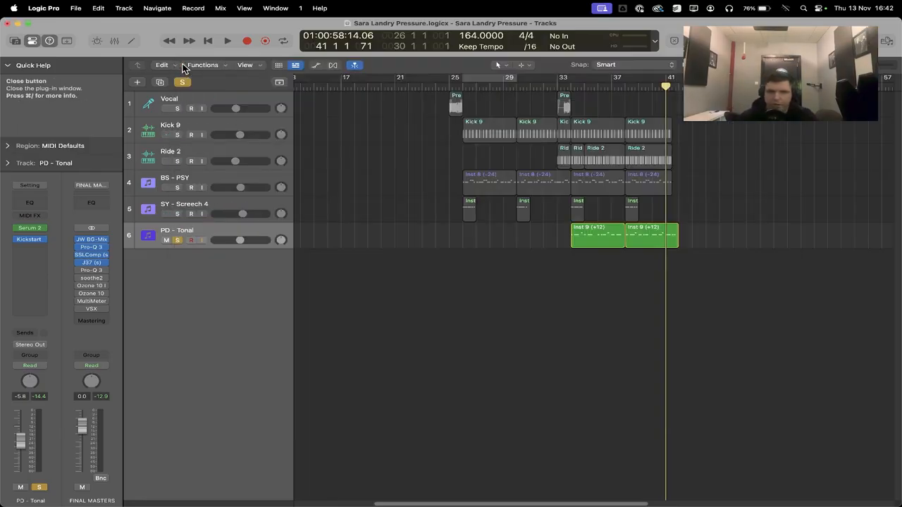
Play from bar 34, and inspect the Ride 2 pattern in the Step Sequencer, closing the editor when done.
{"action": "double_click", "coordinate": [569, 86]}
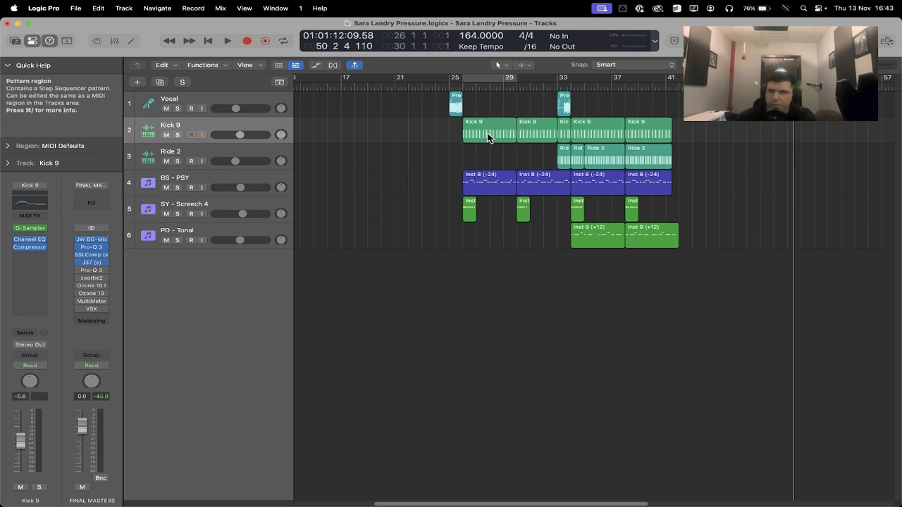
{"action": "double_click", "coordinate": [610, 162]}
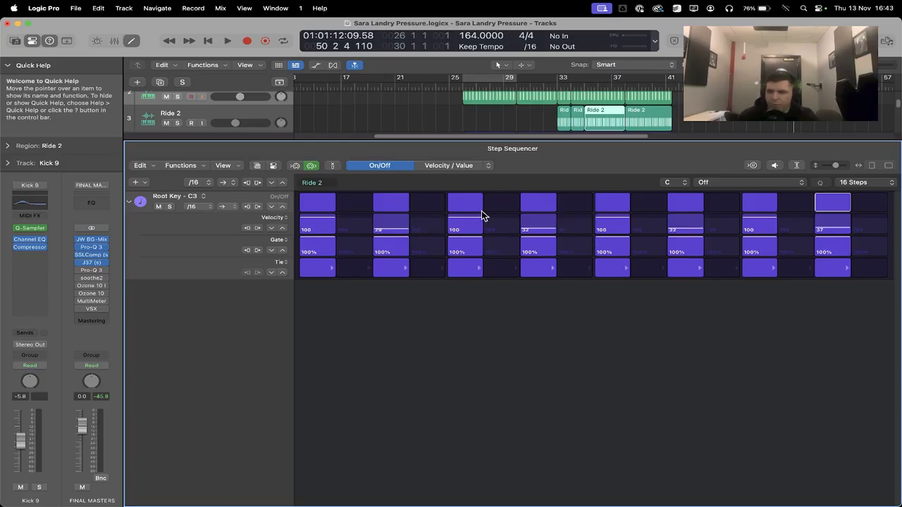
{"action": "double_click", "coordinate": [733, 109]}
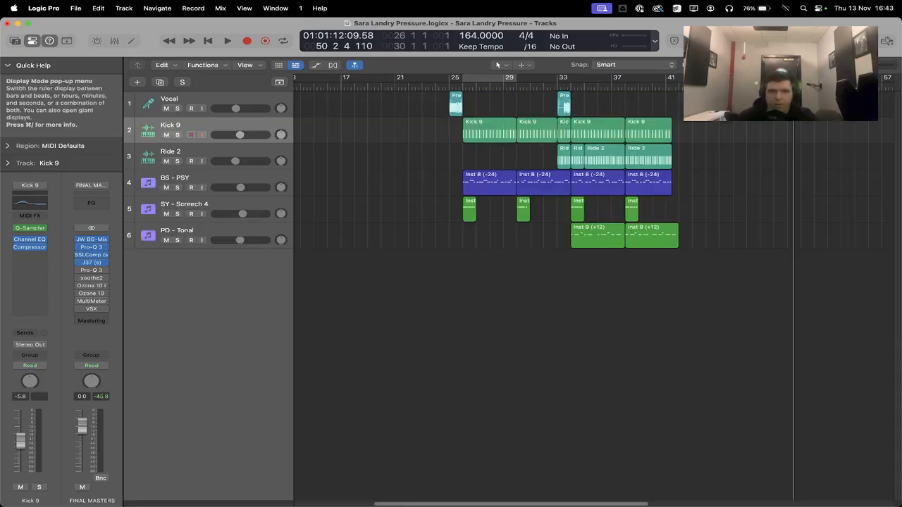
Browse the sample pack's 6. Cymbals folder for the ride samples and close the file browser.
{"action": "left_click", "coordinate": [887, 41]}
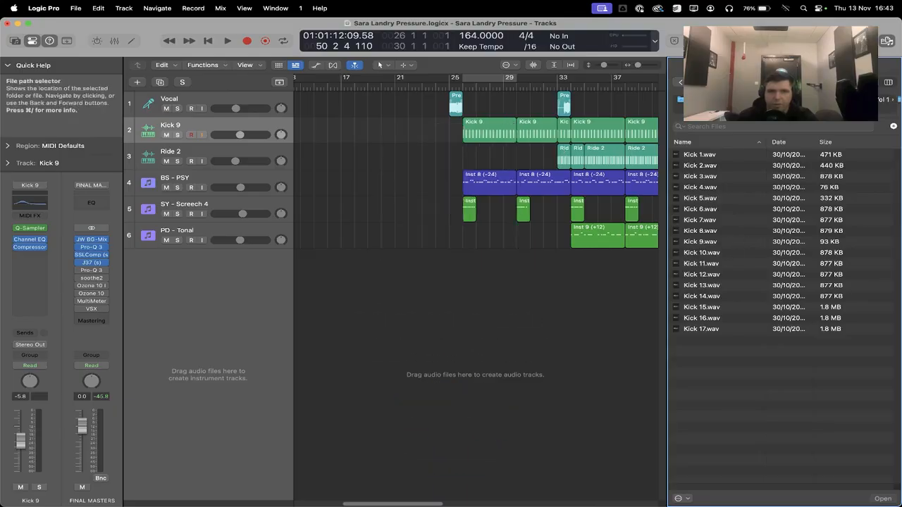
{"action": "left_click", "coordinate": [849, 100]}
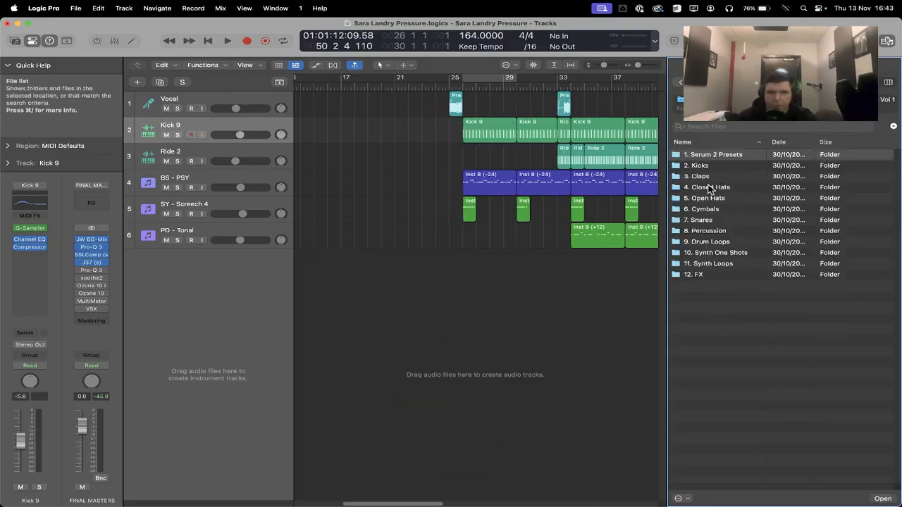
{"action": "double_click", "coordinate": [715, 212]}
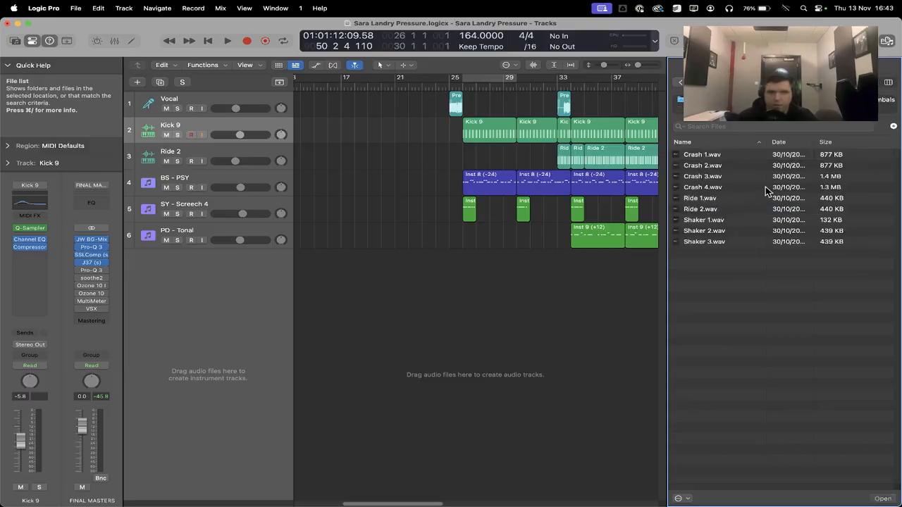
{"action": "key", "text": "f"}
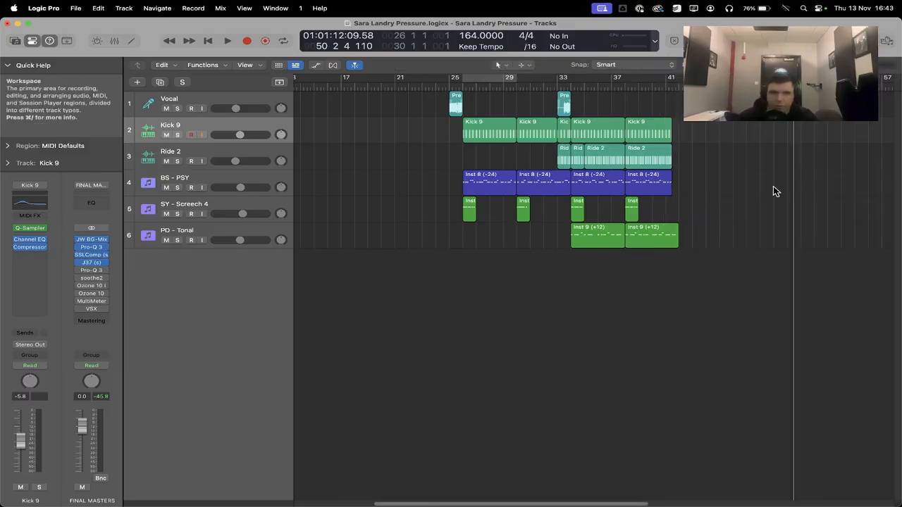
Play the full arrangement from bar 26 past its last regions and stop playback.
{"action": "key", "text": "space"}
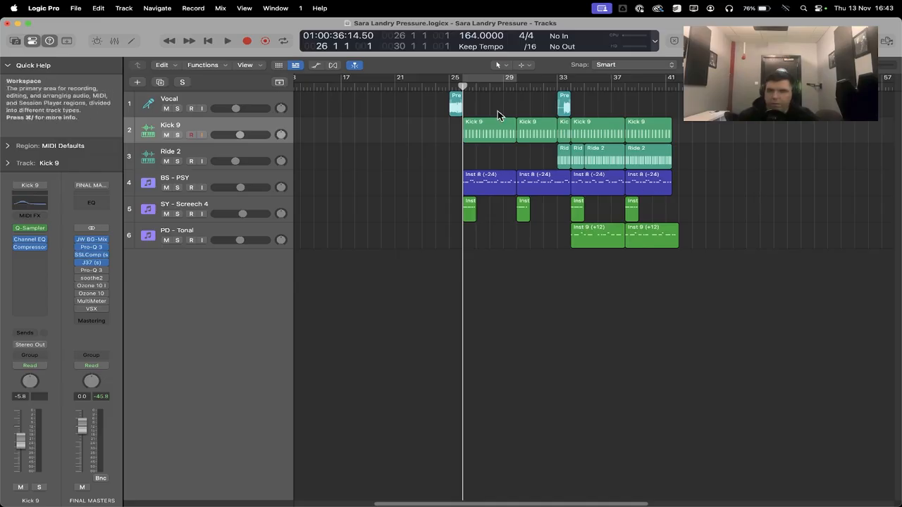
{"action": "key", "text": "space"}
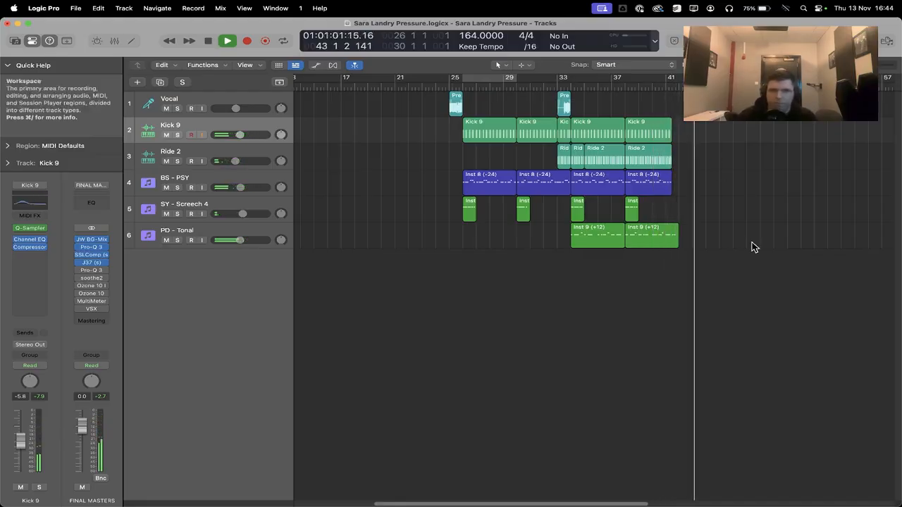
{"action": "key", "text": "space"}
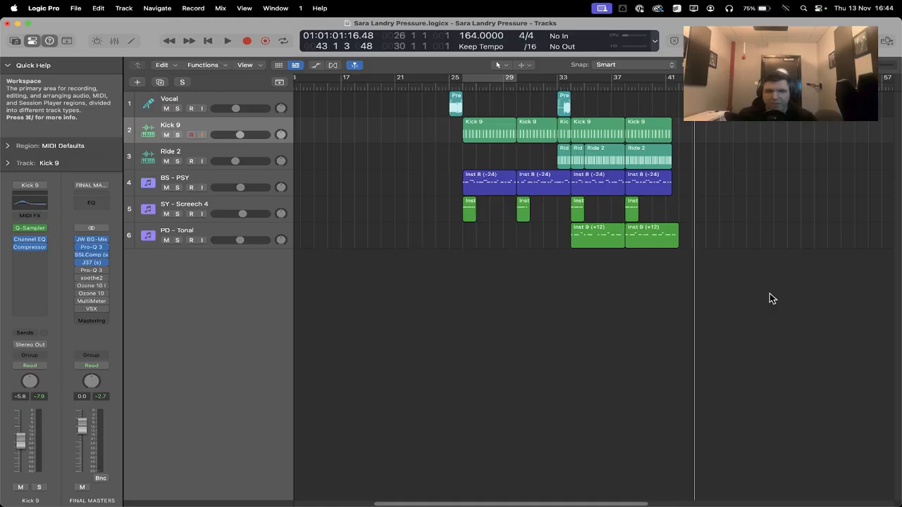